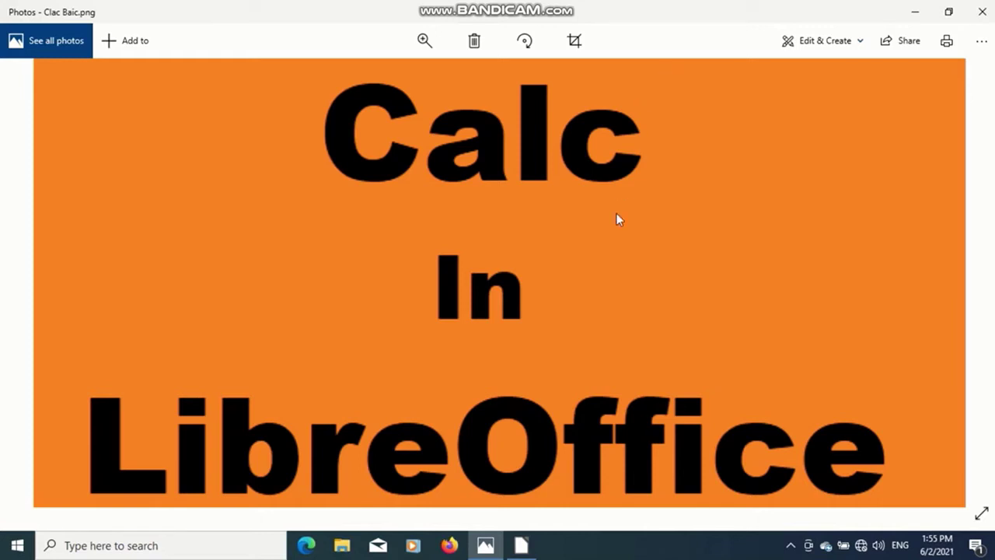
Switch to the LibreOffice Start Center and create a new Calc spreadsheet.
click(532, 548)
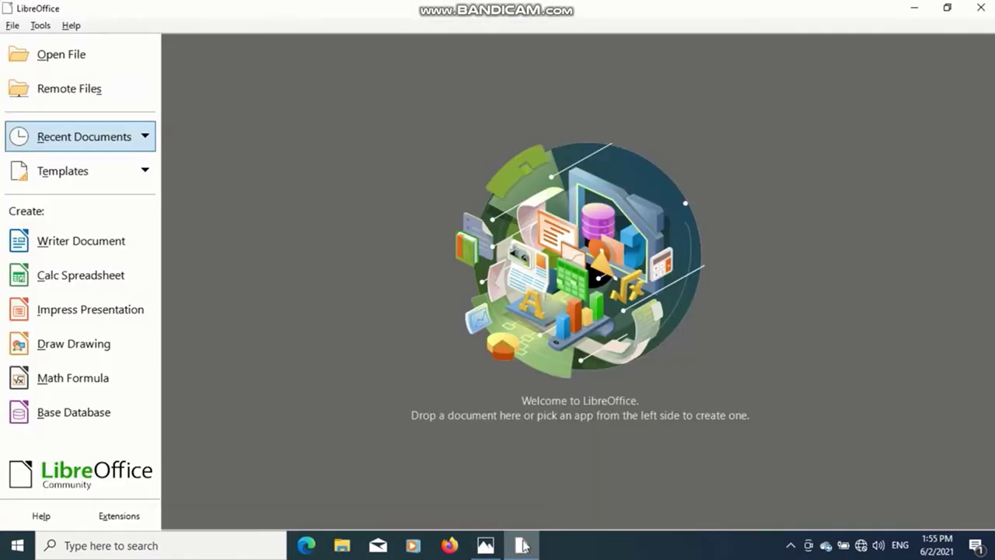
click(90, 286)
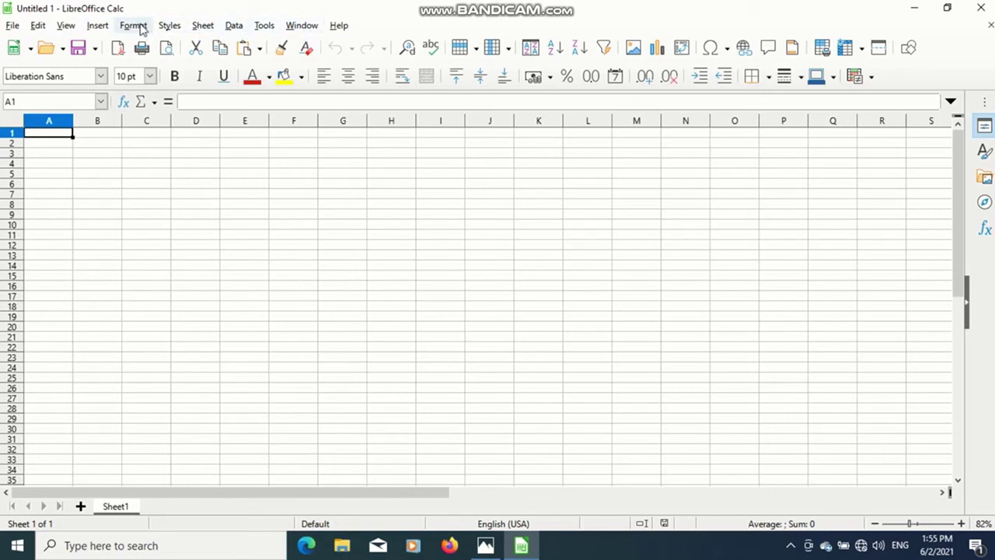
click(14, 27)
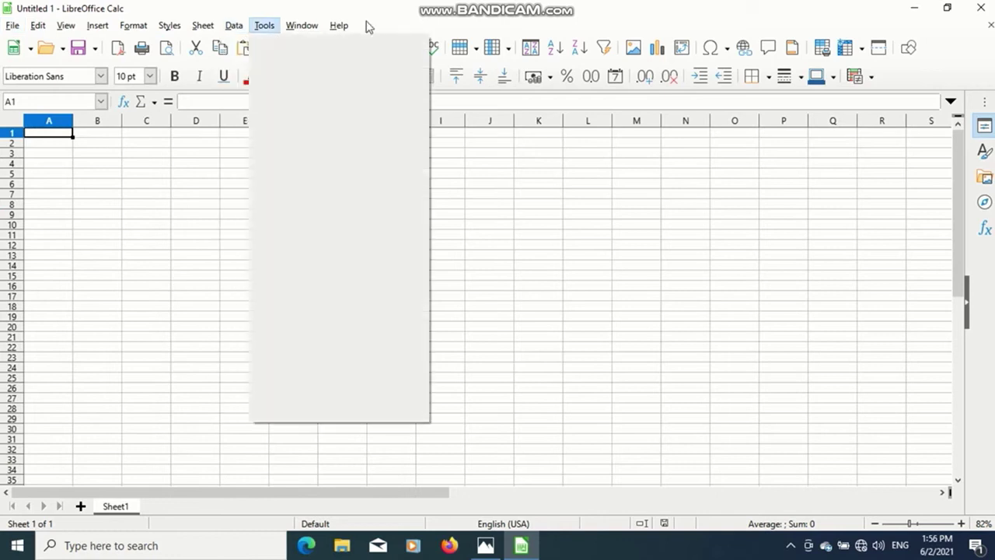
mouse_move(339, 25)
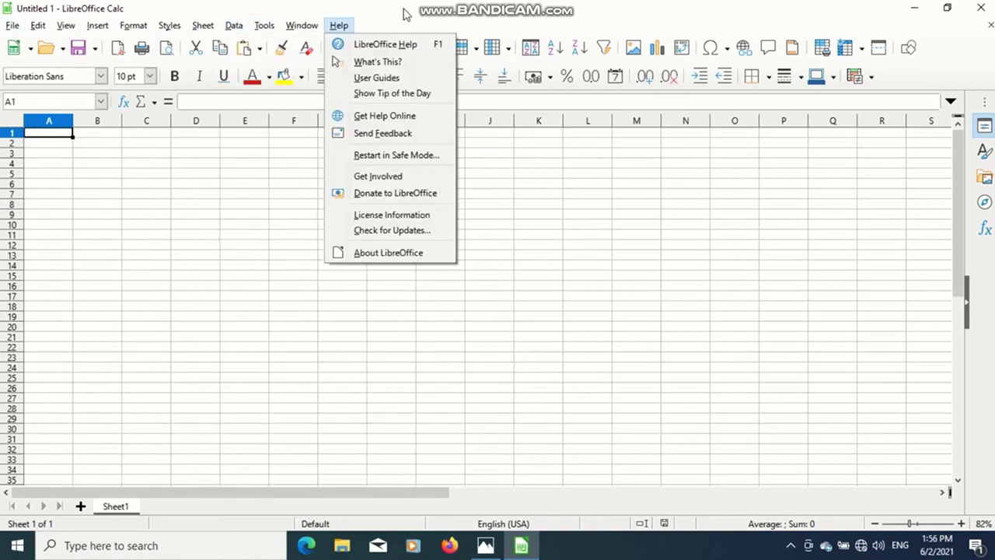
click(406, 15)
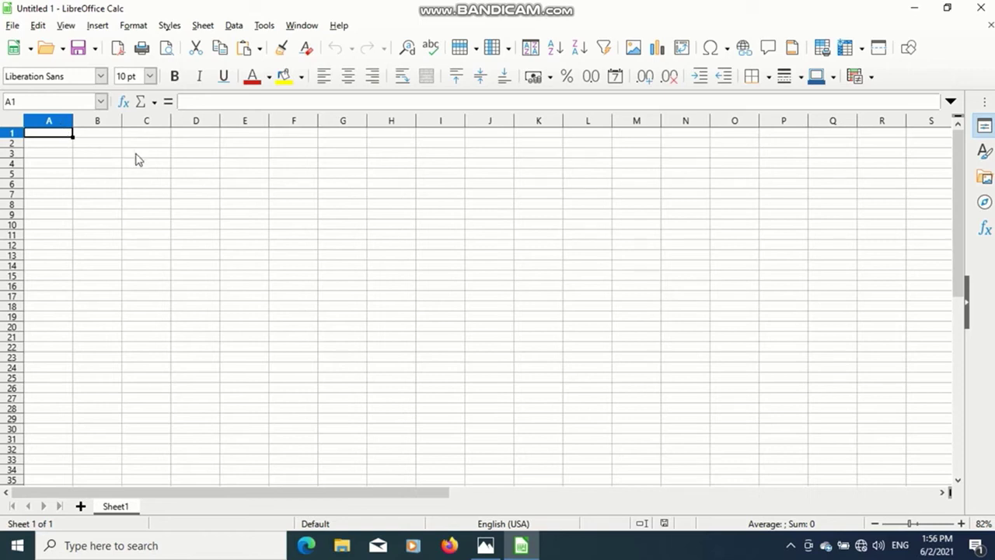
Move the active cell from B3 back and forth along row 3, ending at cell A1.
click(107, 159)
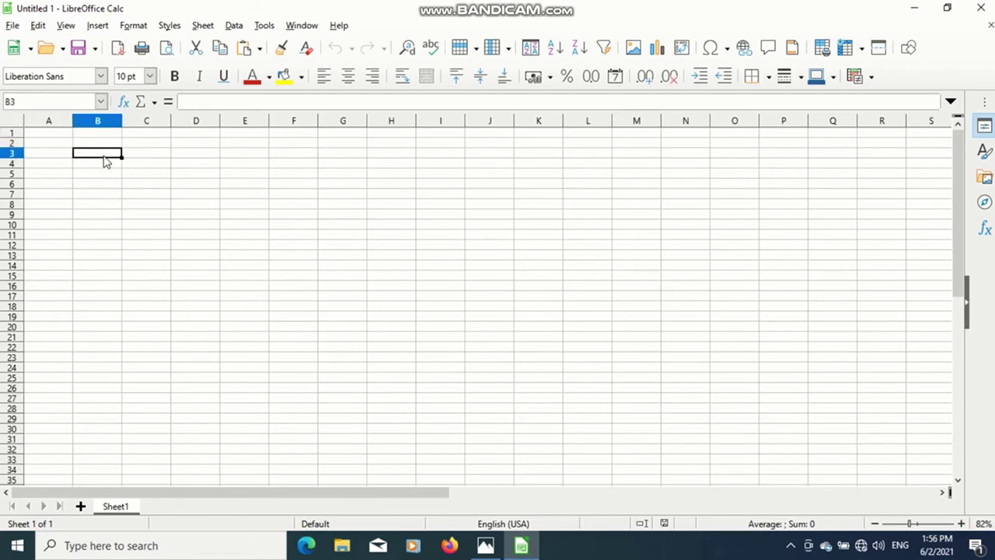
key(Right)
key(Right)
key(Right)
key(Left)
key(Left)
key(Left)
key(Left)
key(Up)
key(Up)
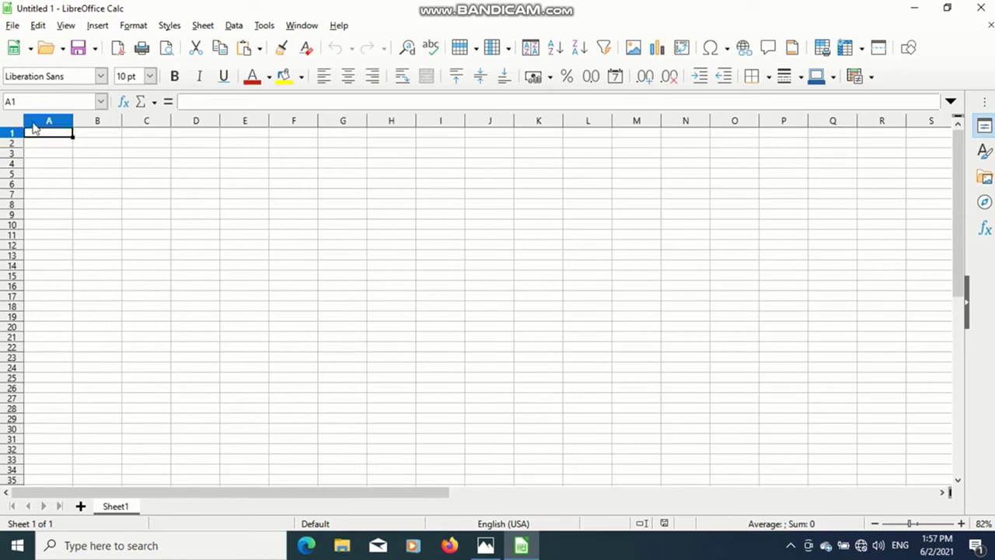
Move the active cell between A1, B1 and A2, and place the cursor in A2's input line before returning to A1.
key(Right)
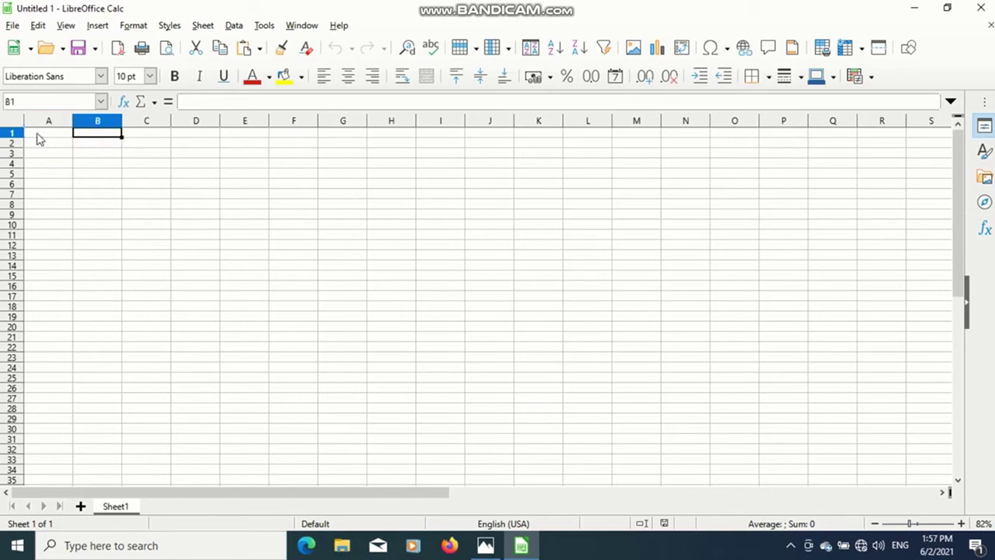
key(Left)
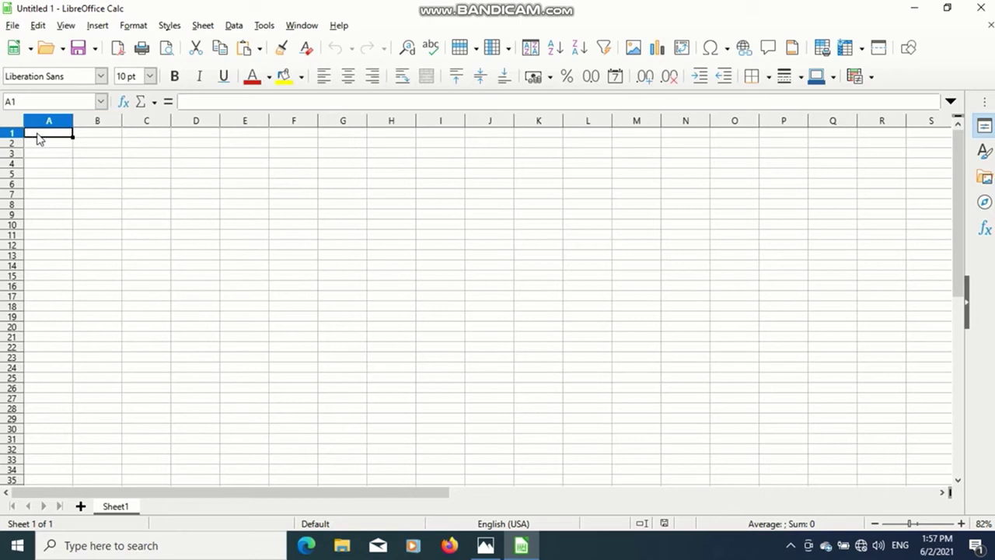
key(Down)
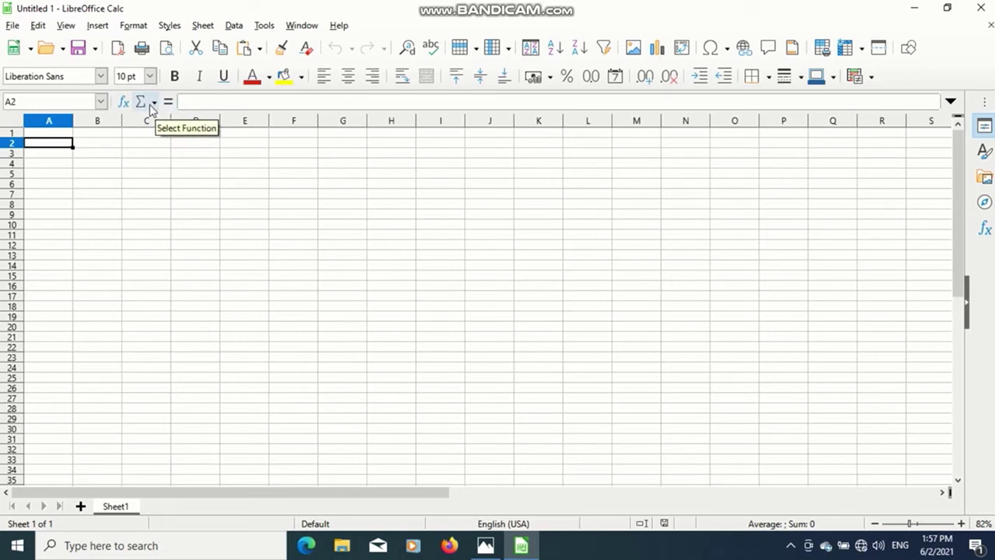
click(196, 102)
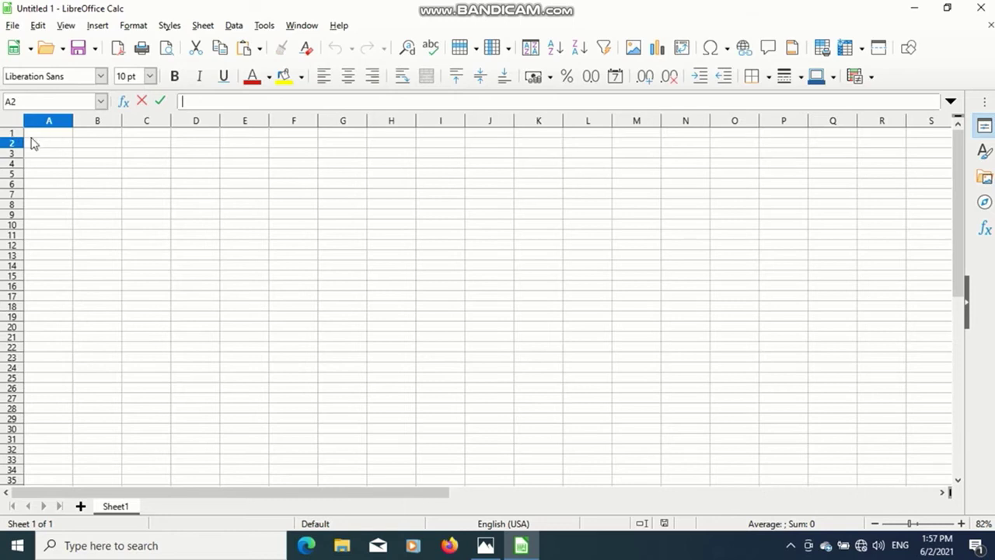
click(44, 133)
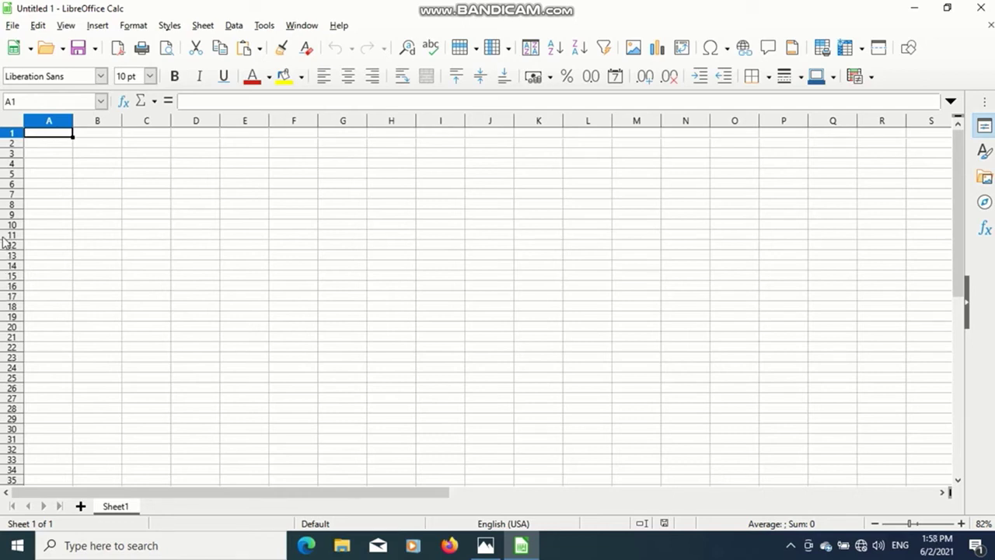
click(35, 147)
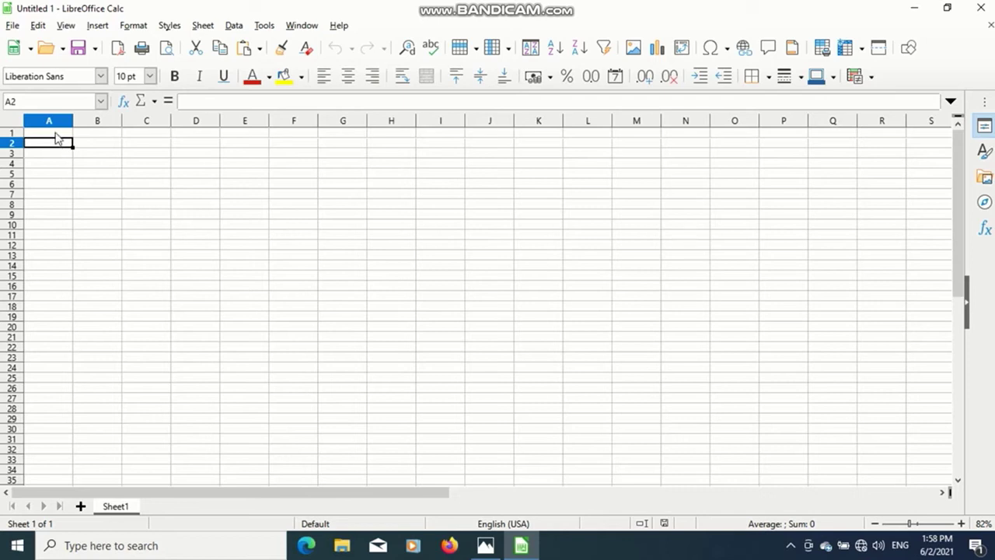
click(56, 133)
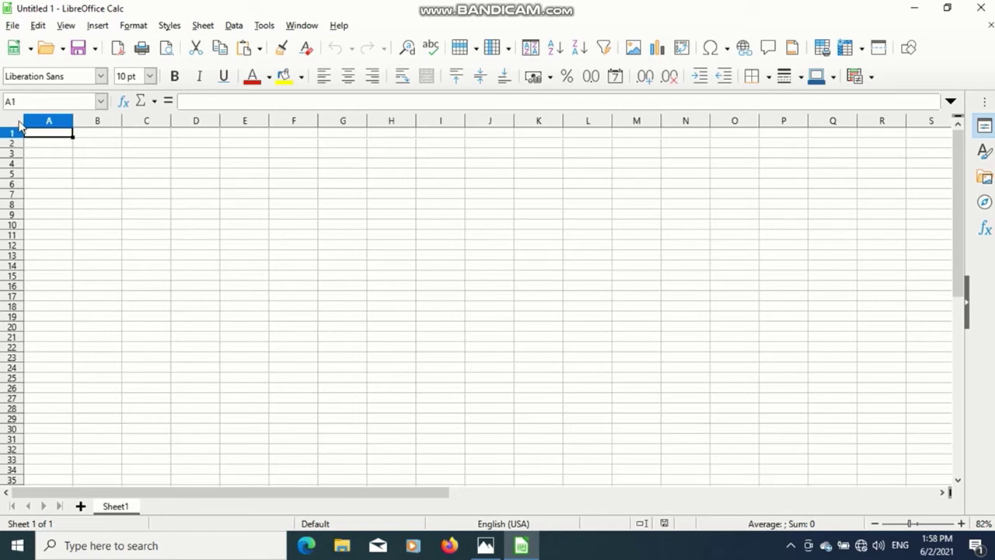
Select all cells of the sheet and the whole of column A, and return to cell A1.
click(15, 121)
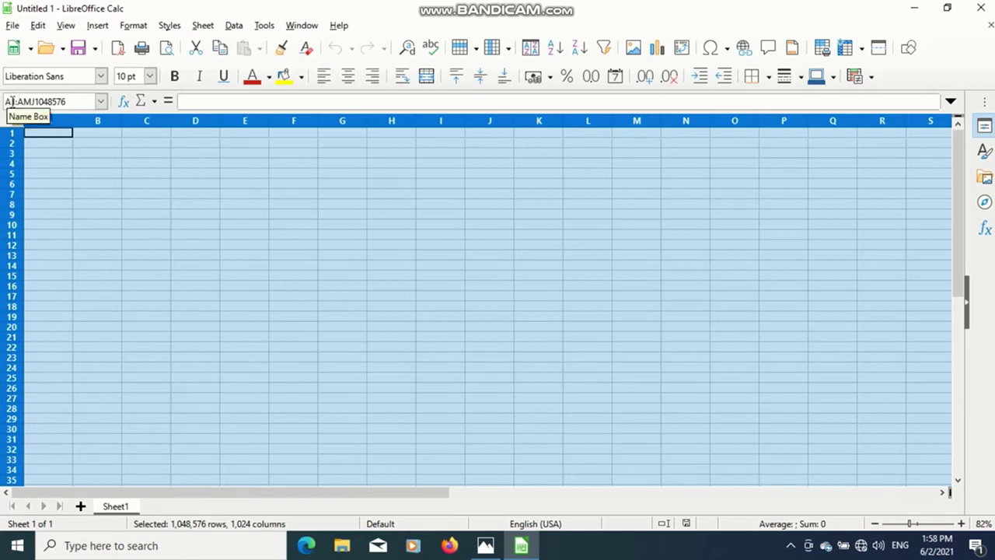
click(44, 128)
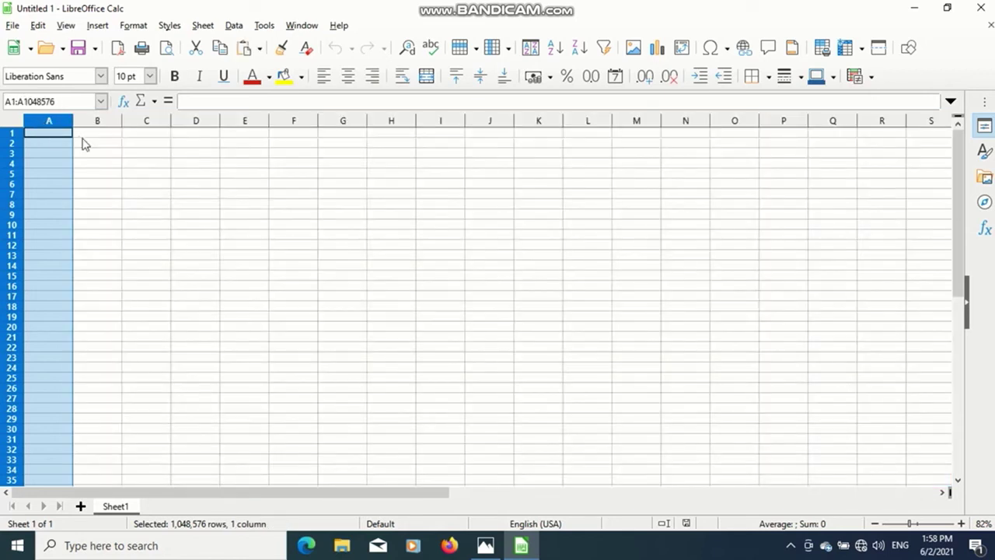
click(85, 143)
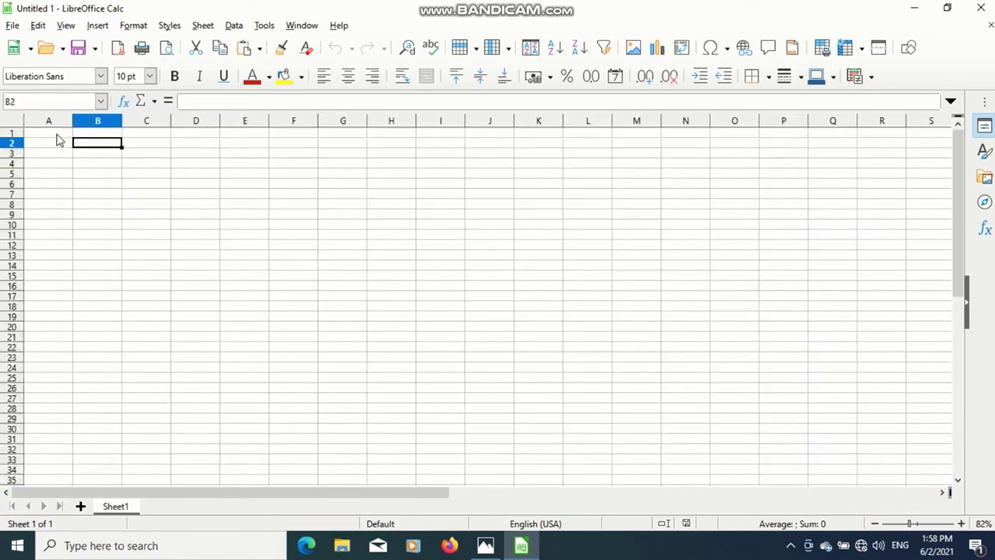
click(57, 133)
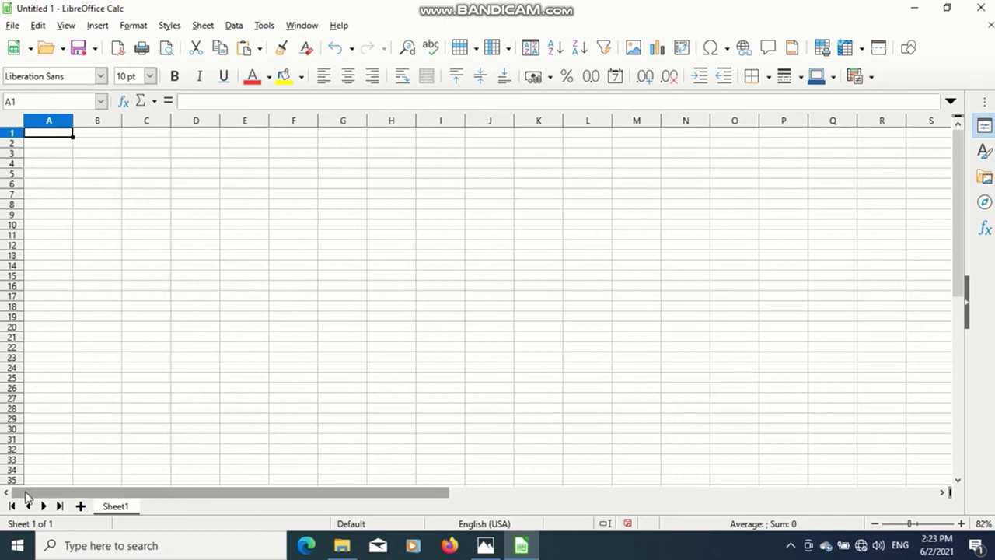
Rename Sheet1 as First.
right_click(106, 510)
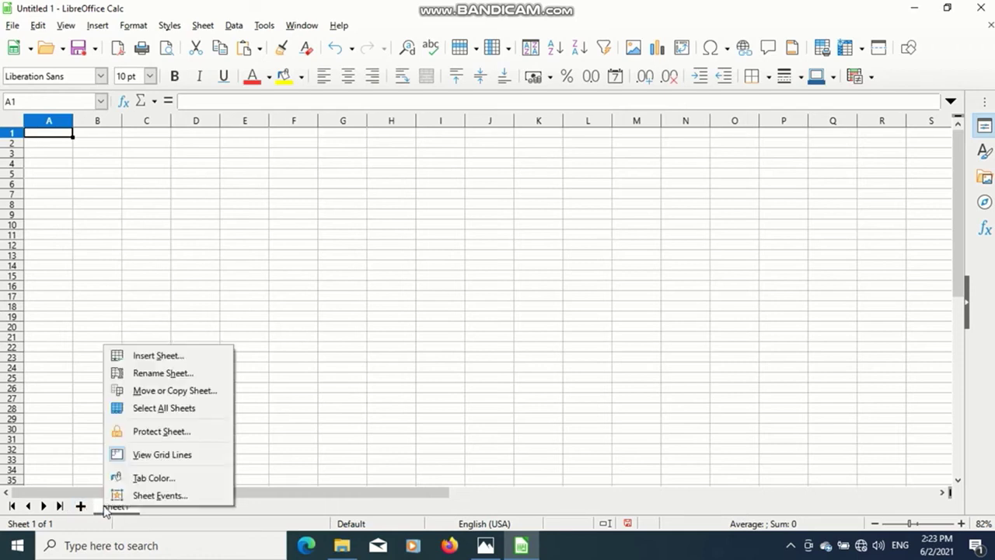
click(148, 376)
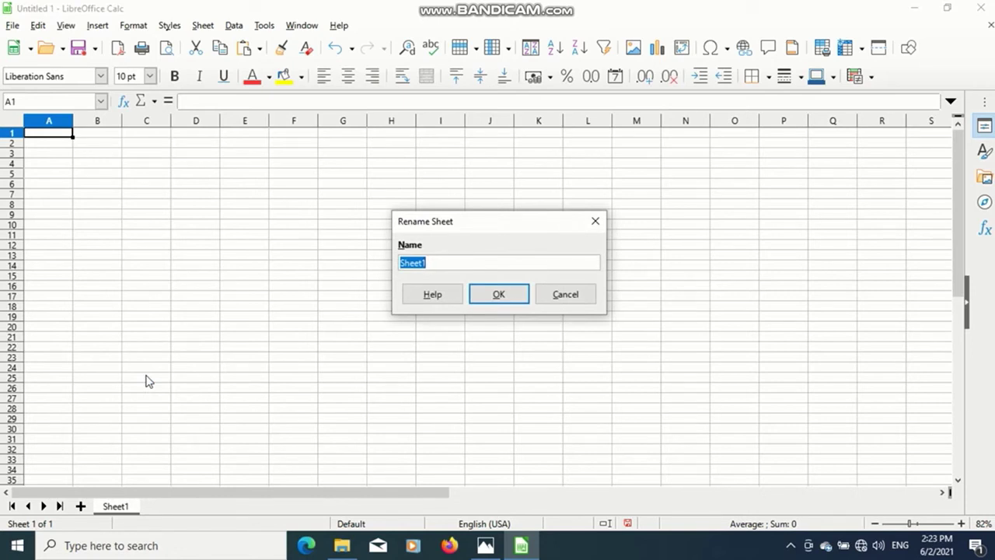
text(f)
key(BackSpace)
text(Fo)
key(BackSpace)
text(irst)
click(508, 301)
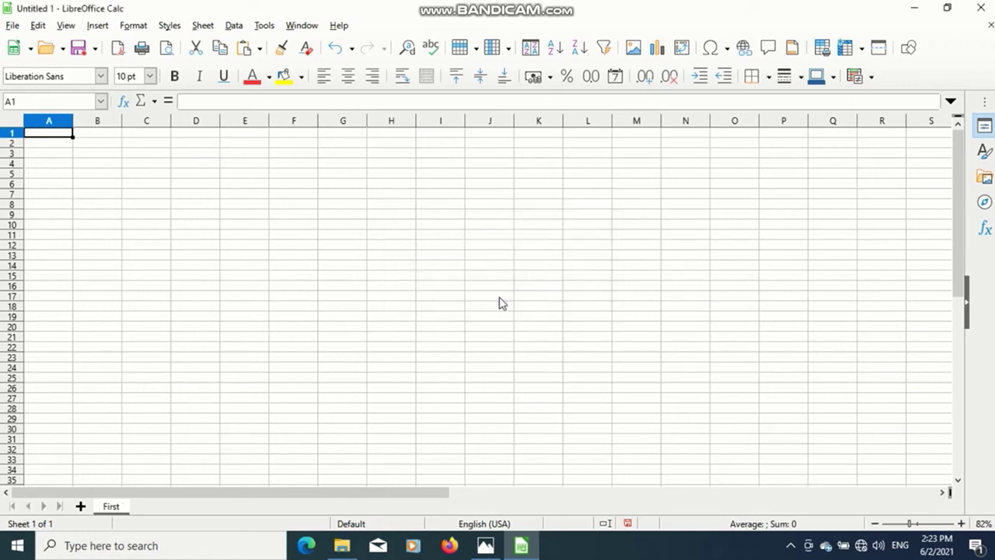
Add a new sheet after First and switch between the two sheets, ending on the new one.
click(80, 506)
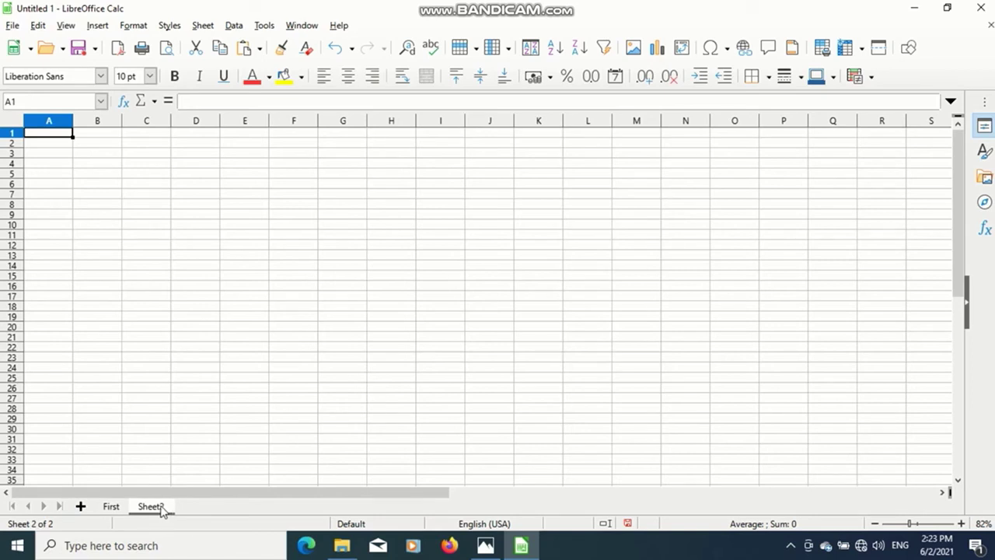
click(112, 507)
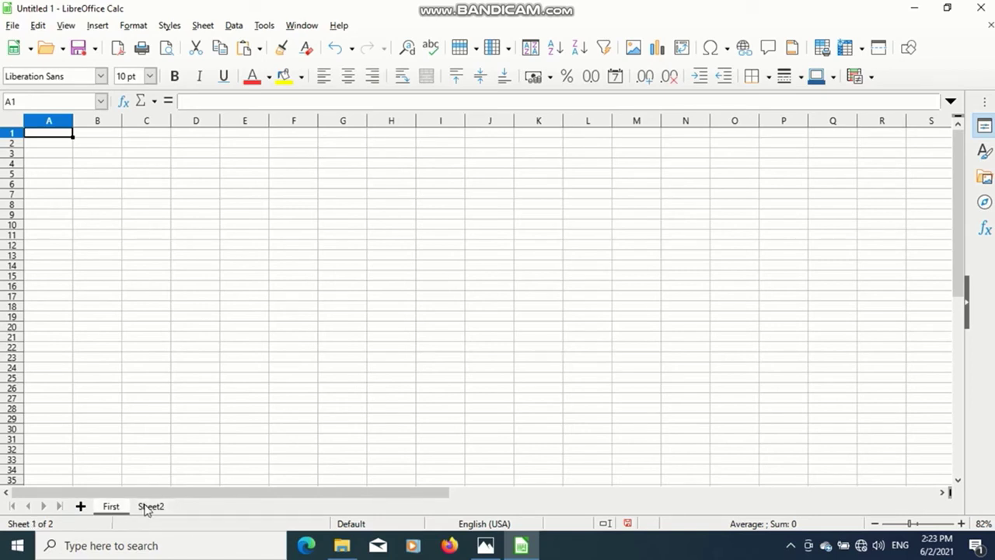
click(148, 507)
Rename Sheet2 as Second.
right_click(144, 507)
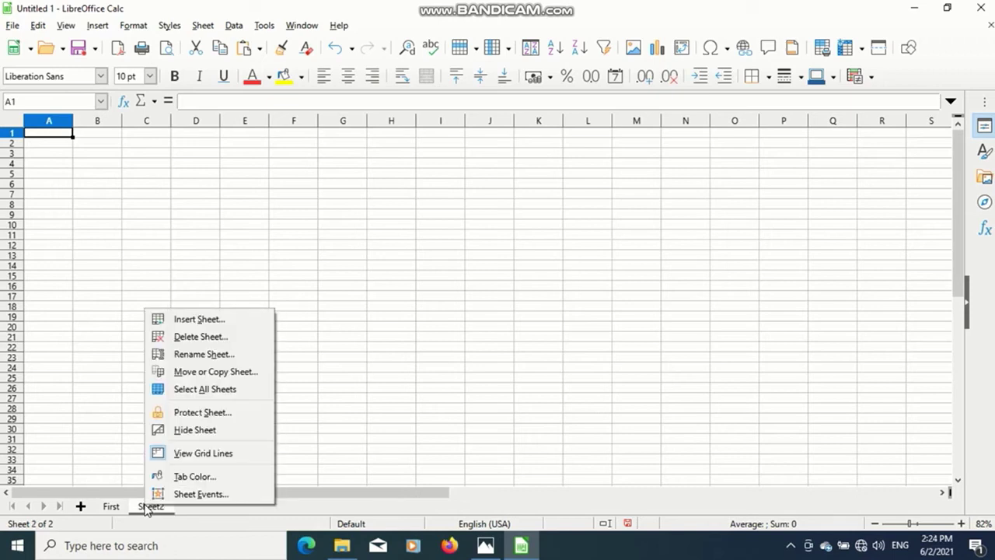
click(185, 357)
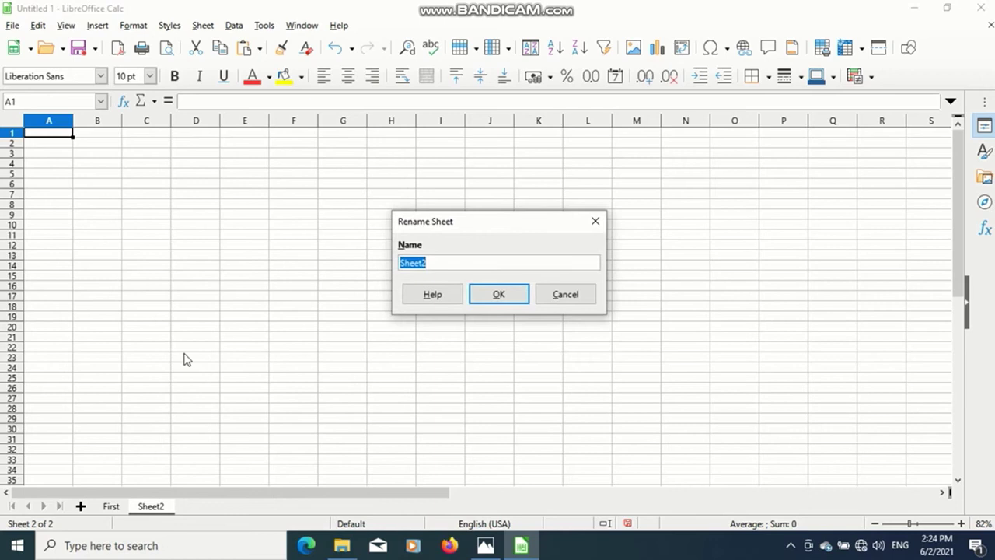
text(Second)
click(513, 292)
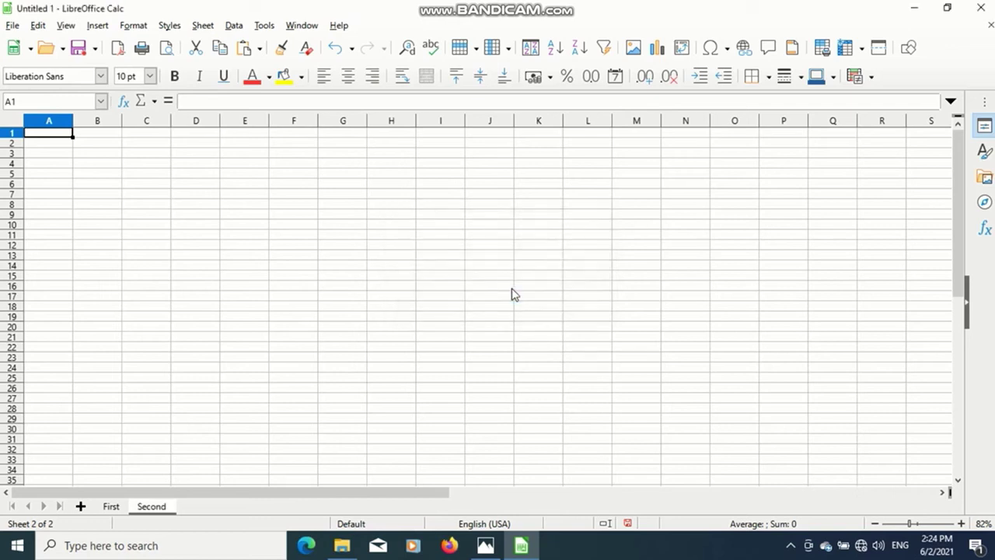
Return to the First sheet and vary its zoom from 20% to 399%, ending at 88%.
click(109, 507)
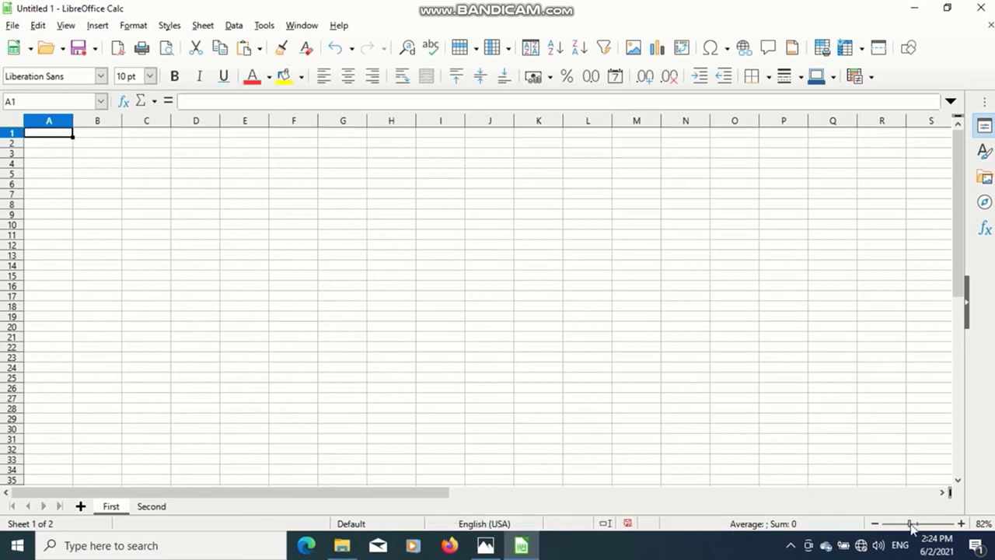
drag(911, 528, 885, 529)
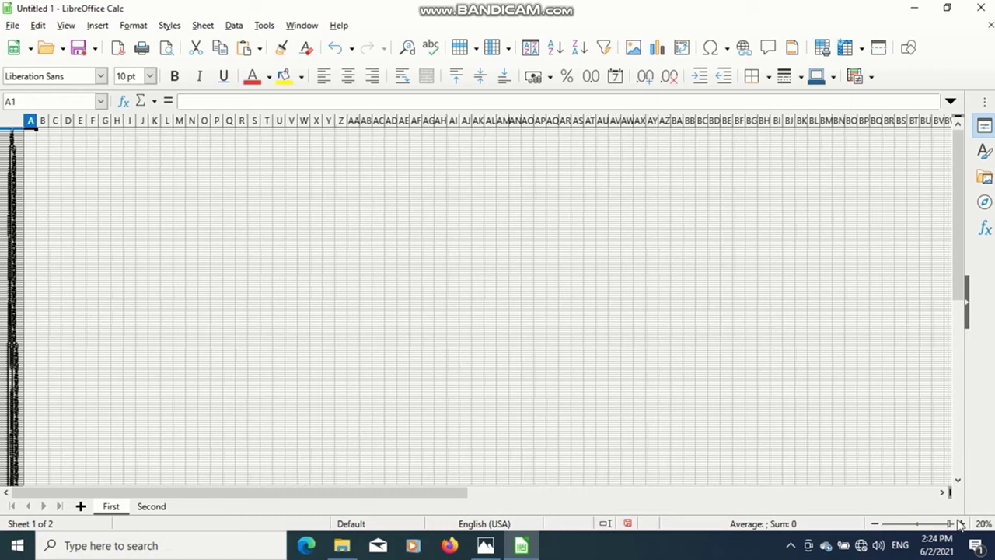
drag(884, 529, 955, 527)
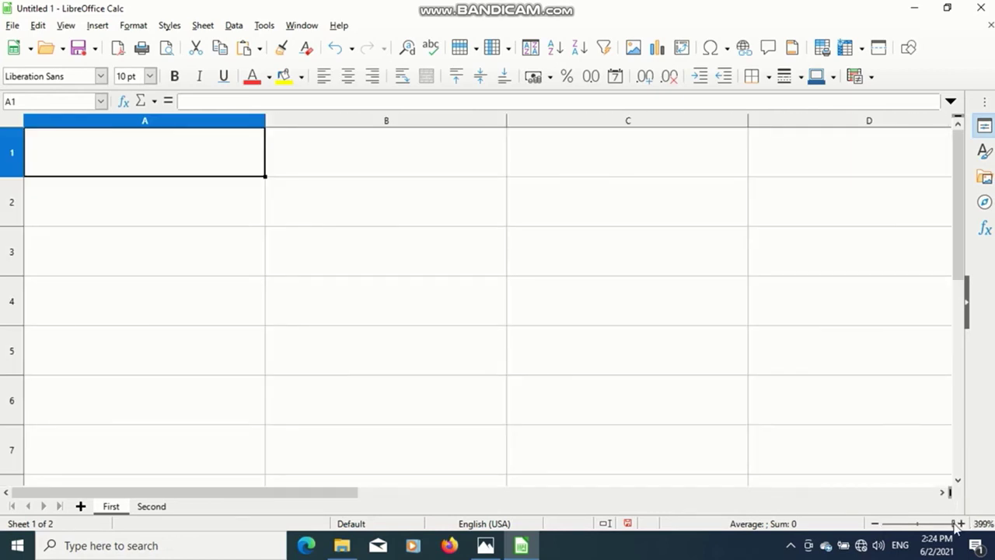
drag(955, 528, 915, 529)
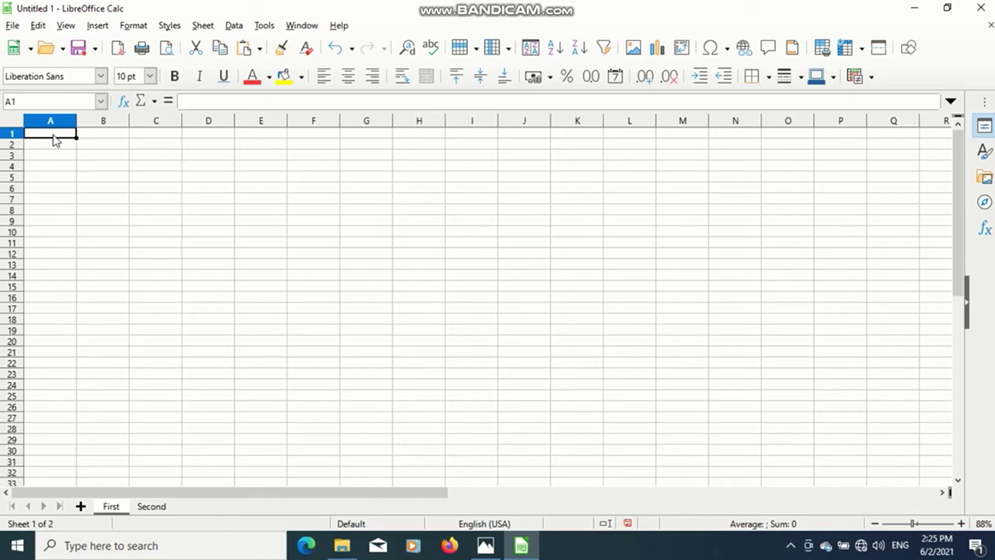
Enter a person's first name in cell A1 and the number 89 in cell B1.
text(Anu)
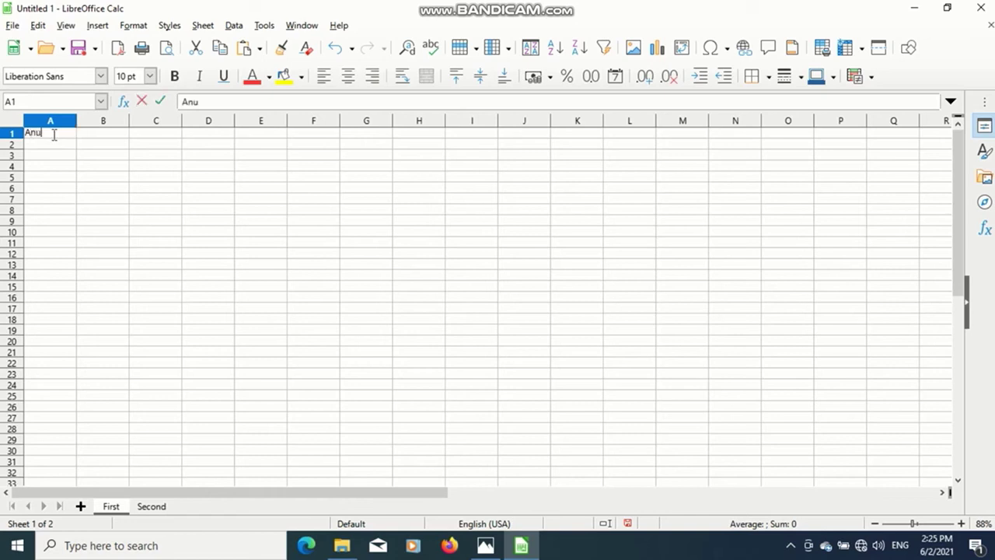
click(62, 147)
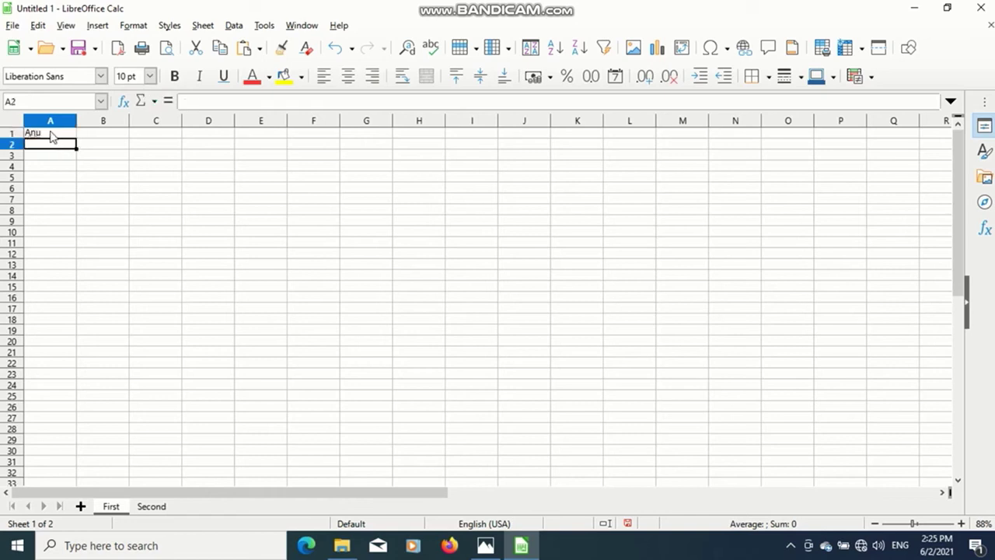
click(52, 136)
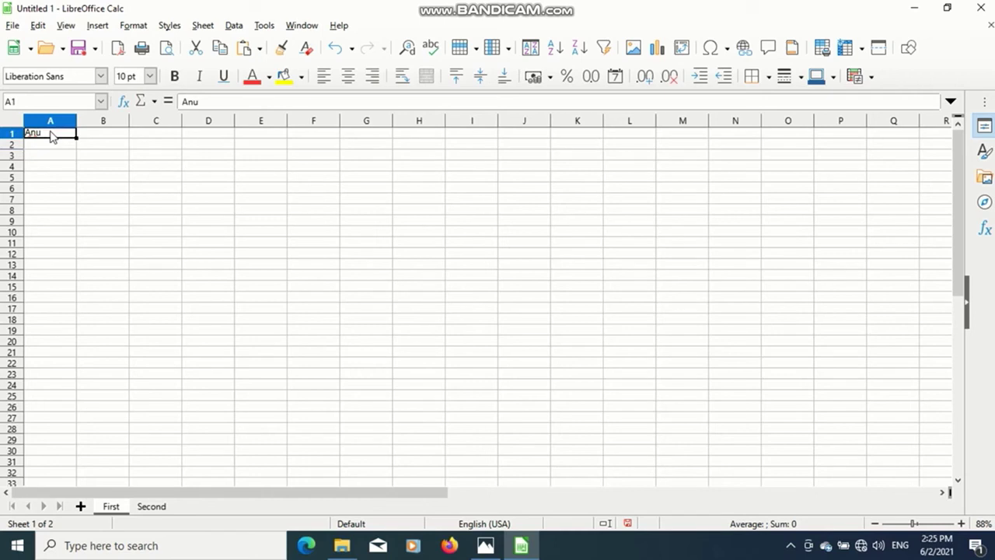
click(100, 136)
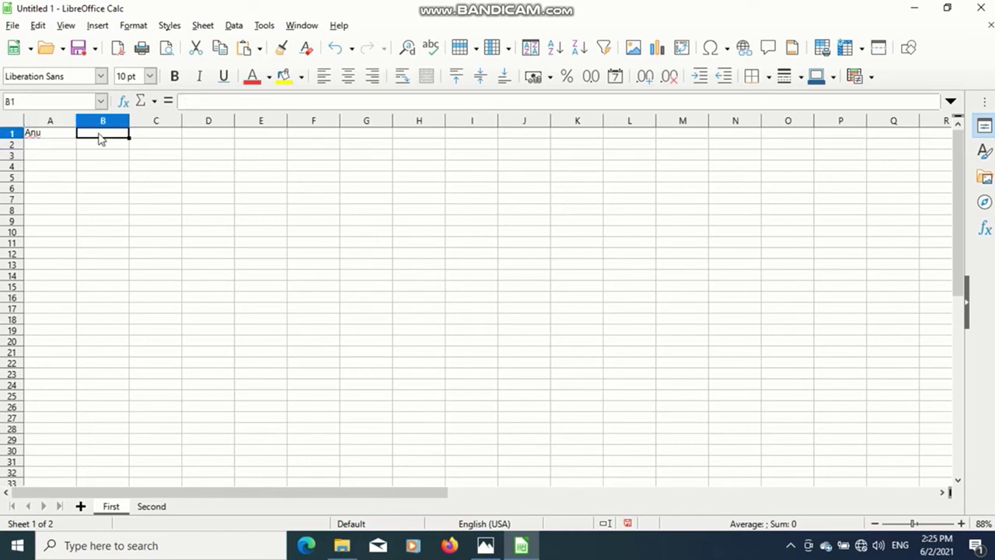
text(89)
click(152, 137)
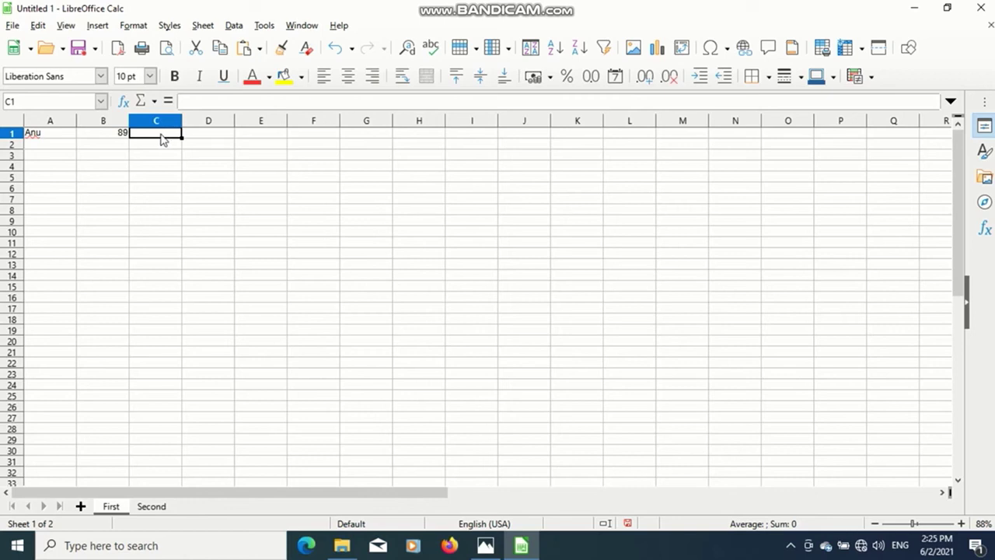
Enter a dollar sign in cell C1 and turn on bold formatting for cell C2.
text($)
click(165, 149)
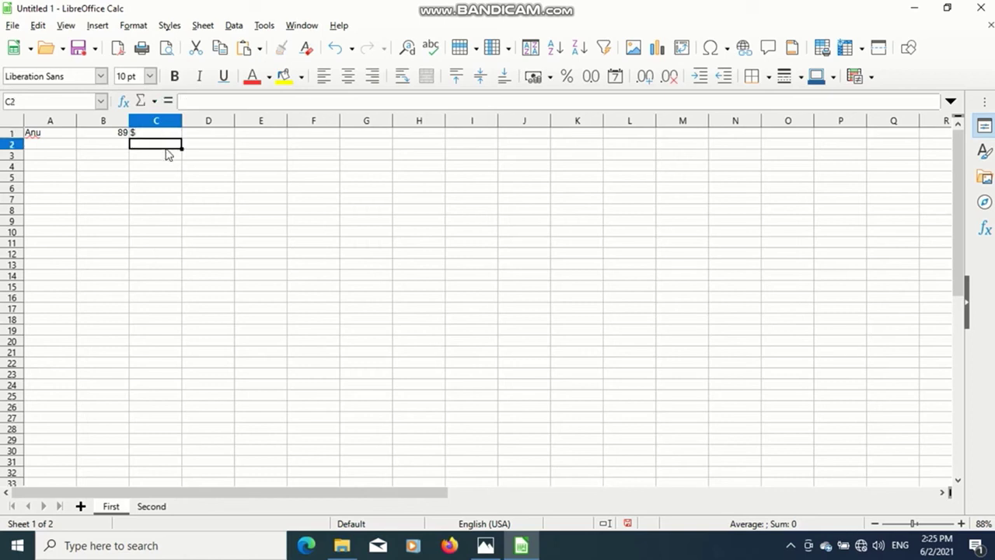
key(ctrl+b)
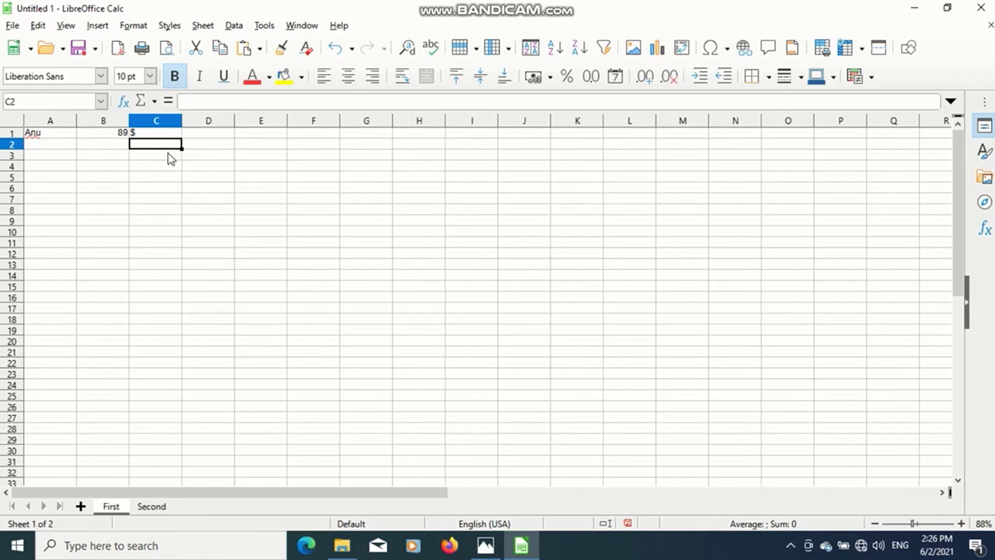
Enter the number 89 in bold in cell D2 and reselect that cell.
click(214, 148)
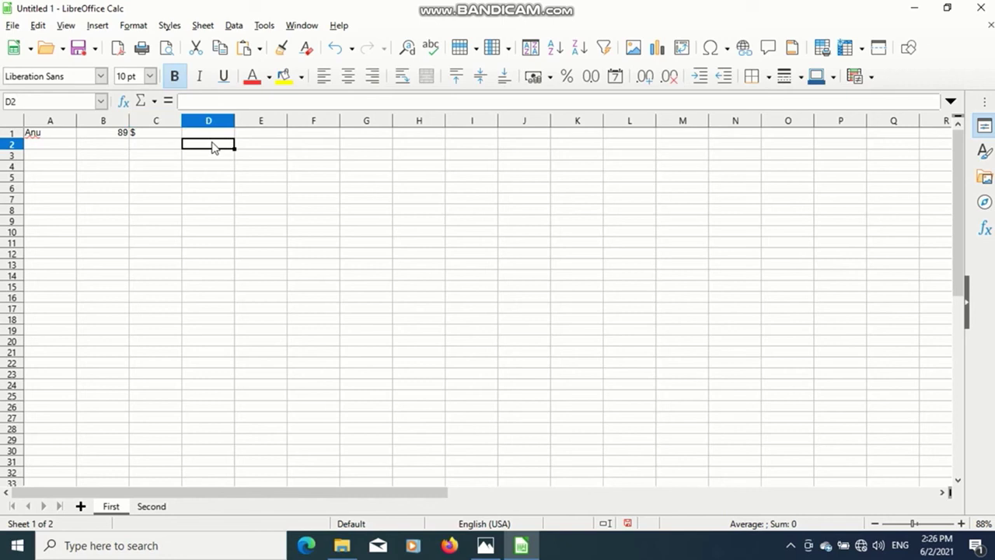
text(89)
click(249, 155)
click(225, 147)
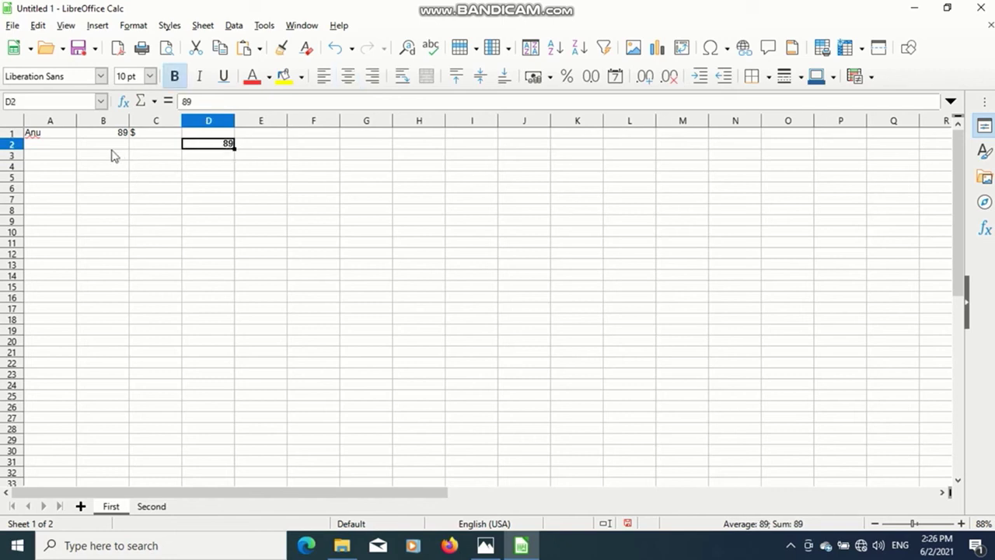
Select cell A1, move on to cell E2 and begin a formula there with an equals sign.
click(56, 137)
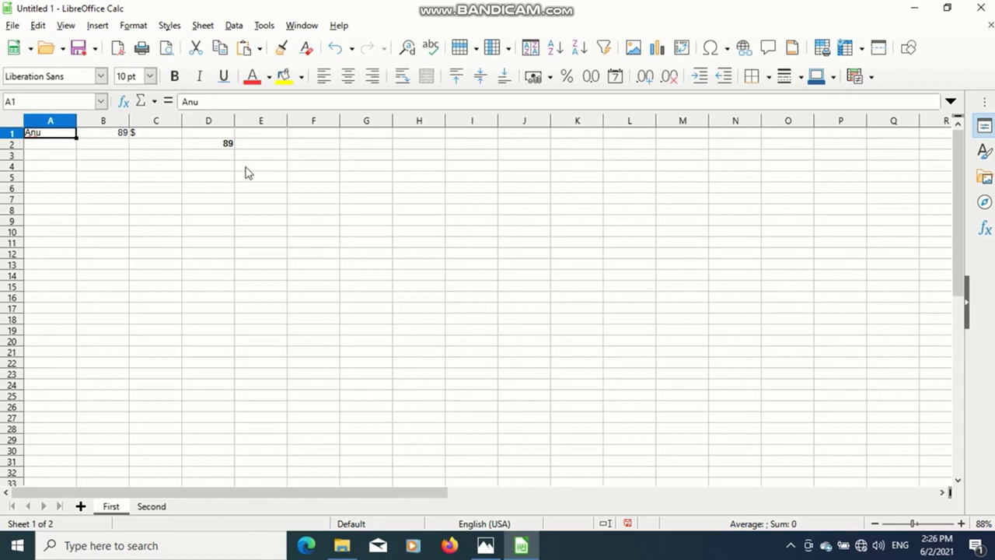
click(251, 159)
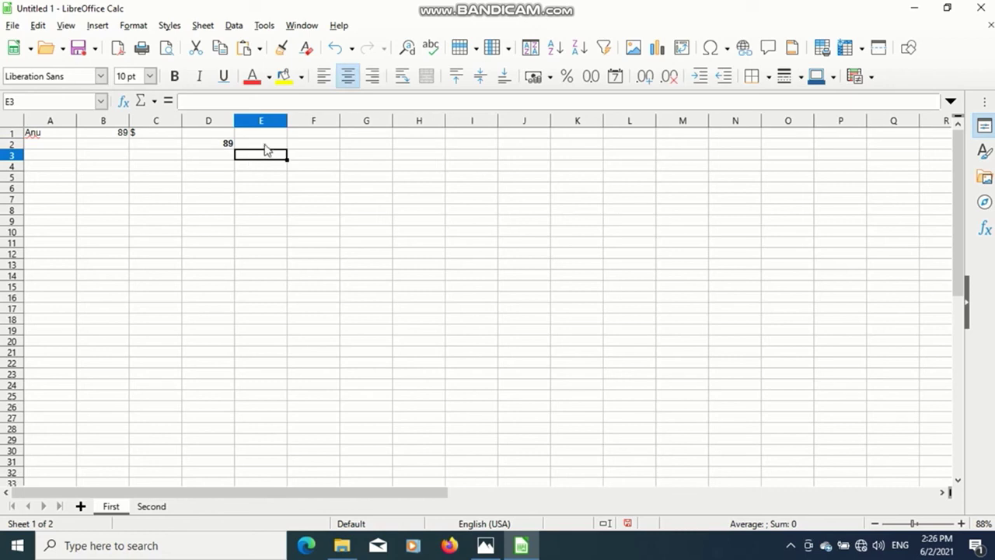
click(266, 149)
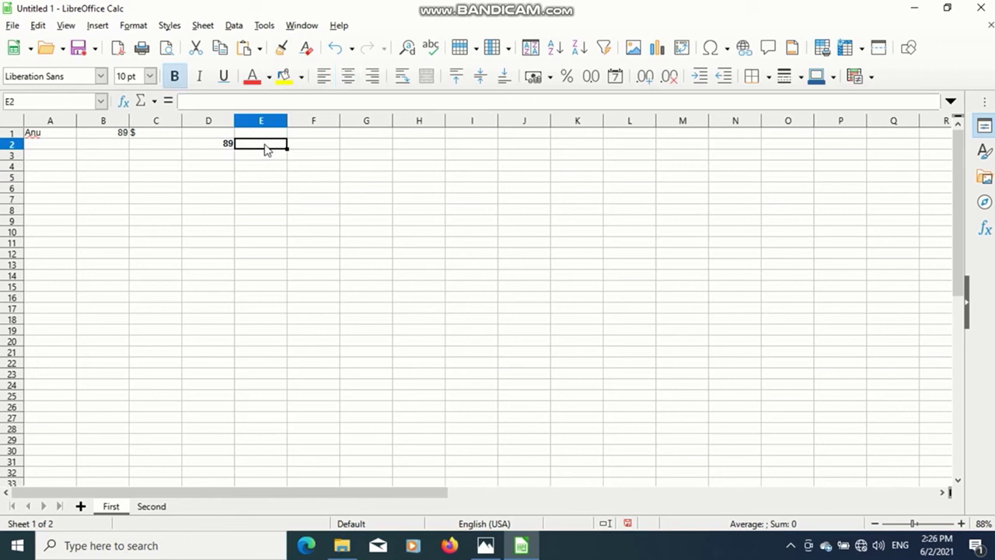
text(=)
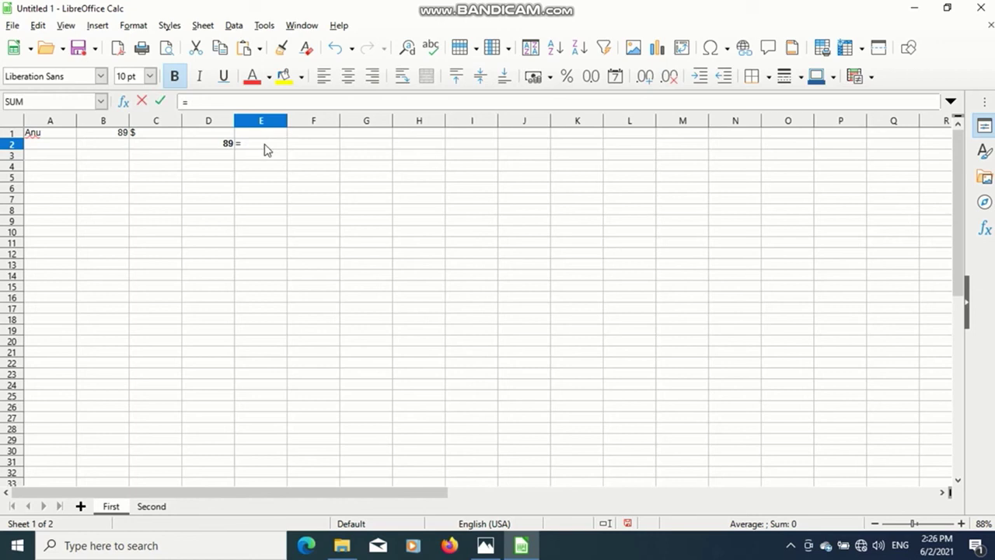